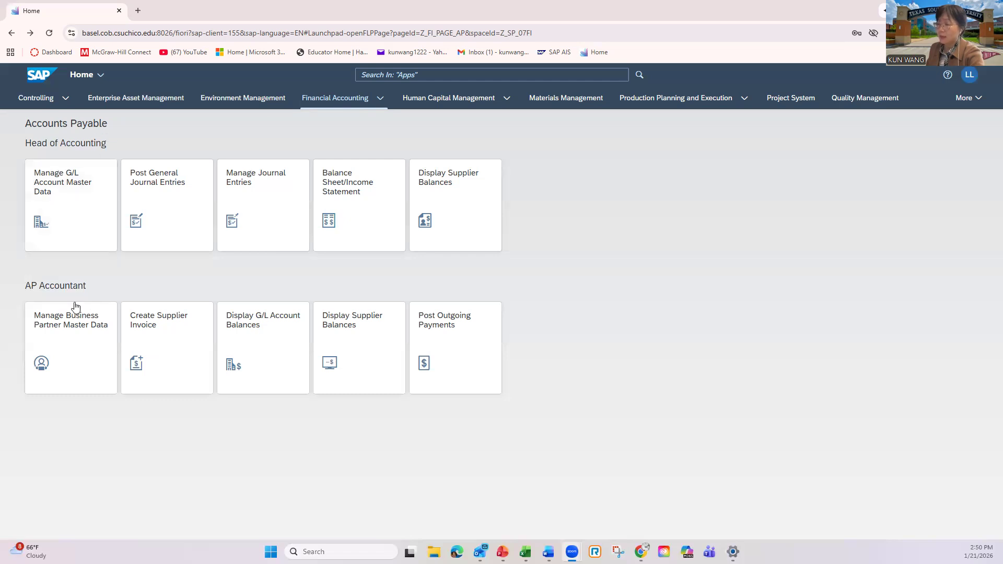
Open Create Supplier Invoice for the AP Accountant and proceed with the data from the existing draft.
click(180, 338)
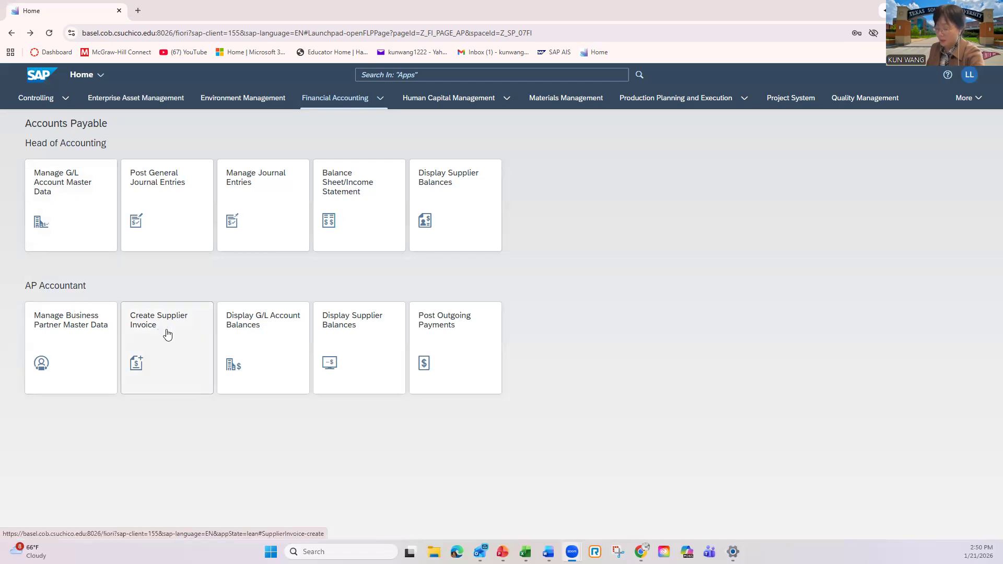
click(168, 334)
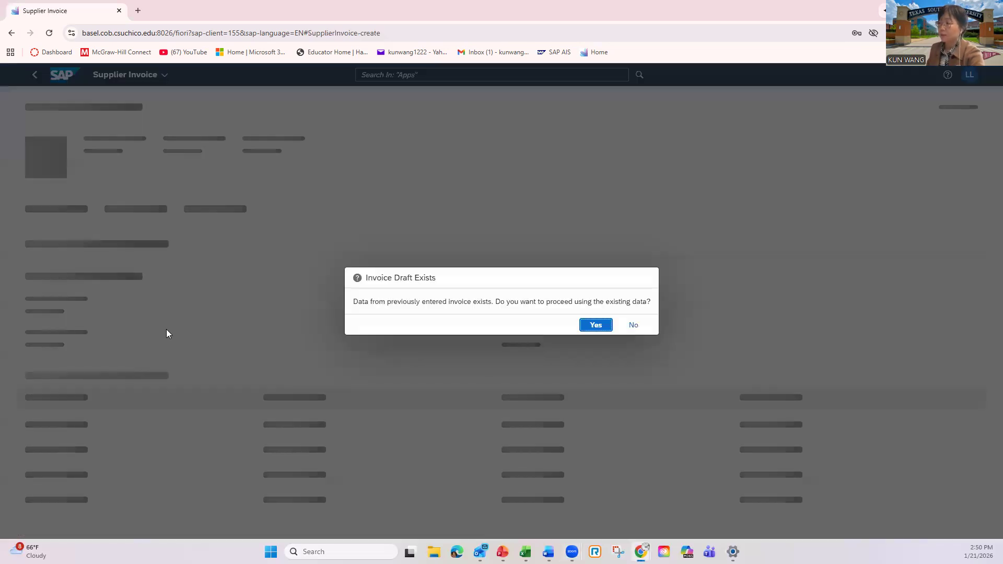
click(601, 329)
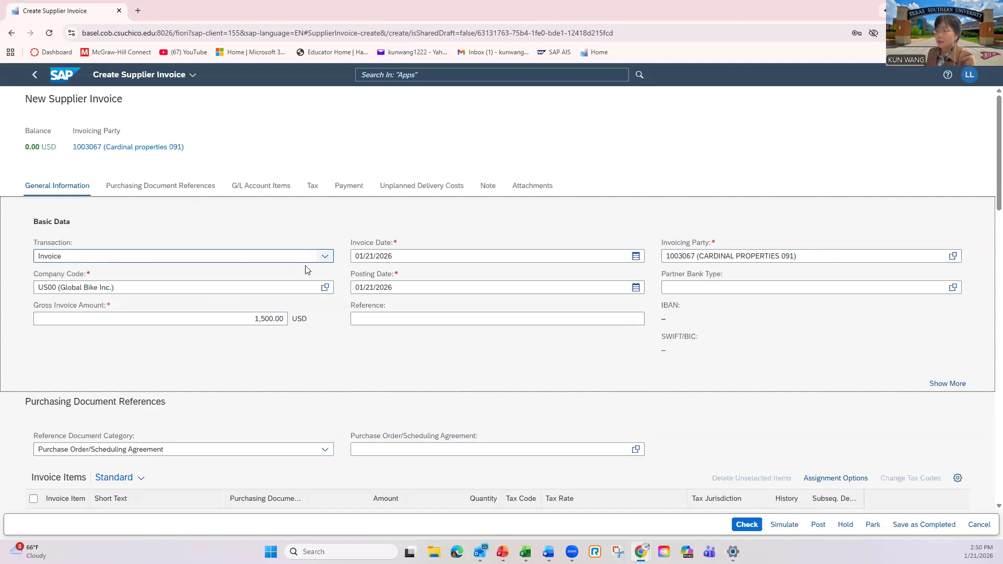
Keep Invoice as the transaction type for company code US00 and set the invoice date to 01/21/2026.
click(326, 258)
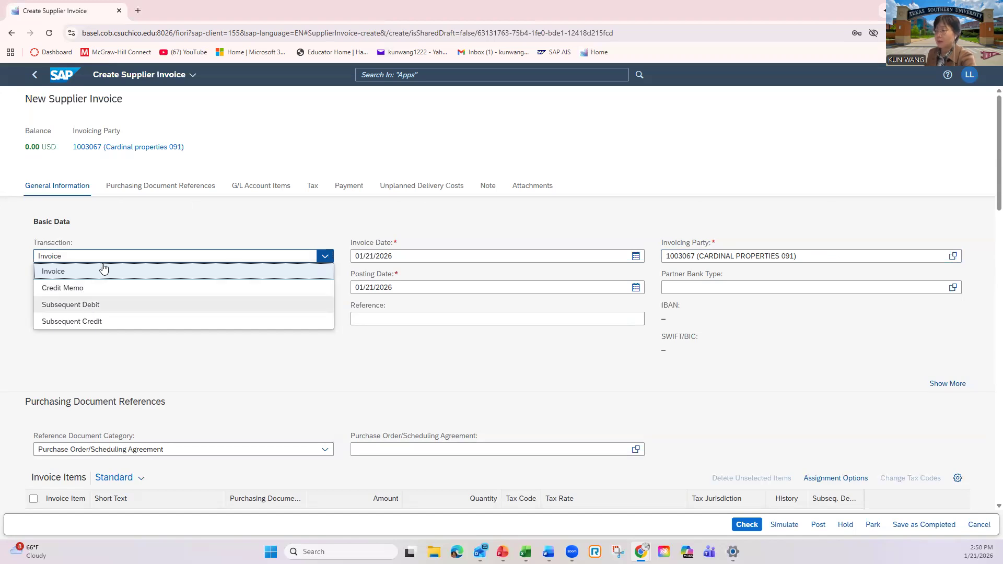
click(116, 239)
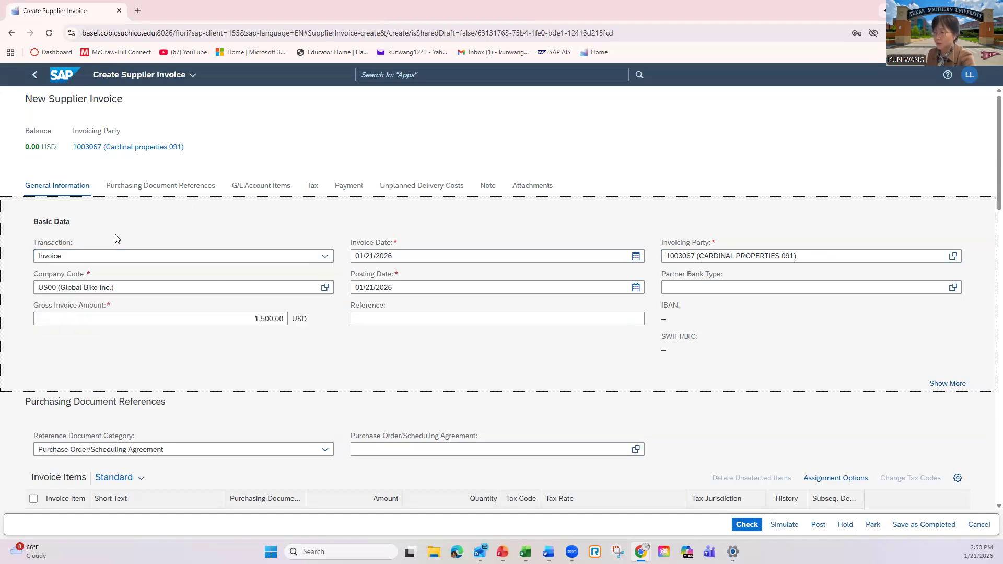
click(59, 288)
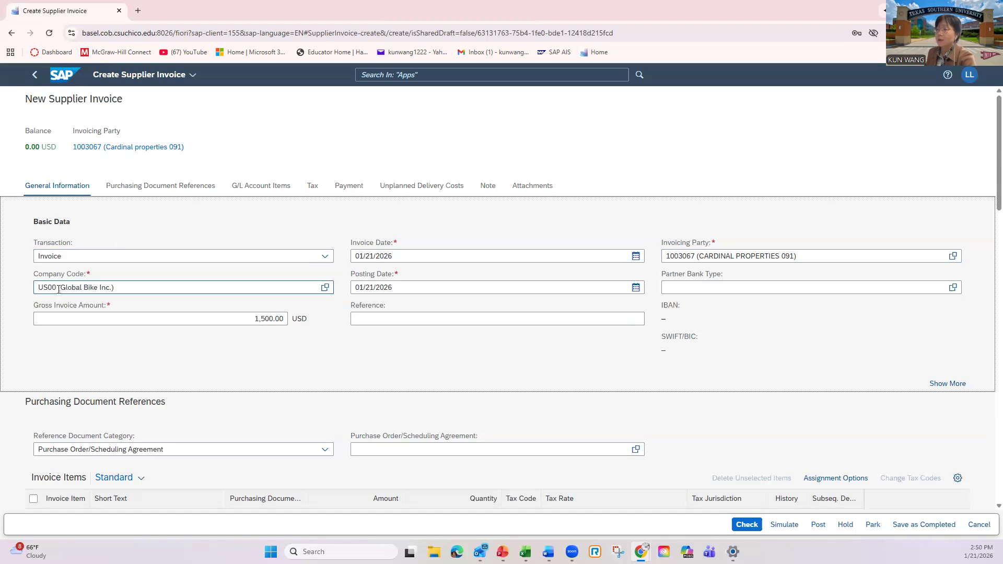
click(124, 288)
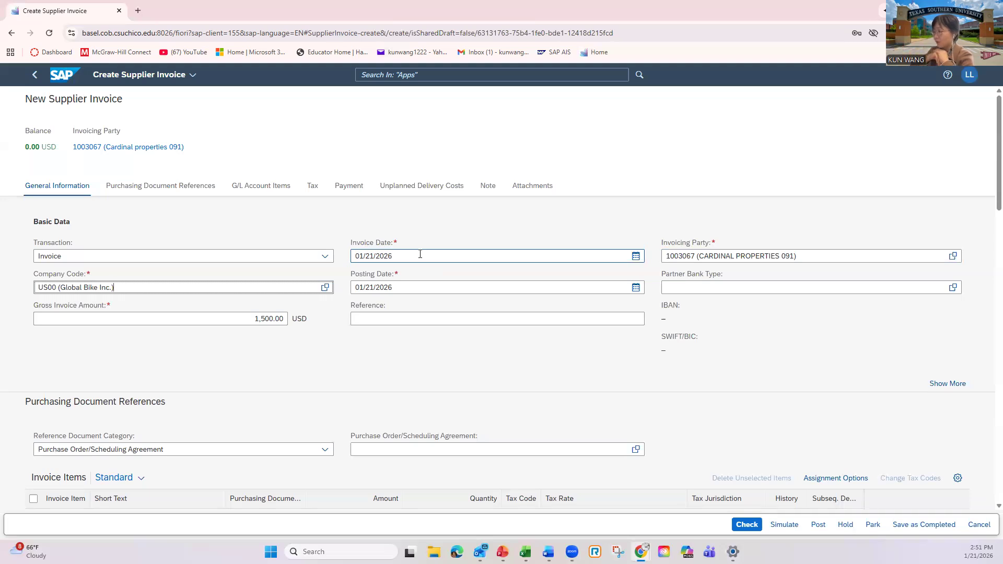
click(638, 259)
click(637, 258)
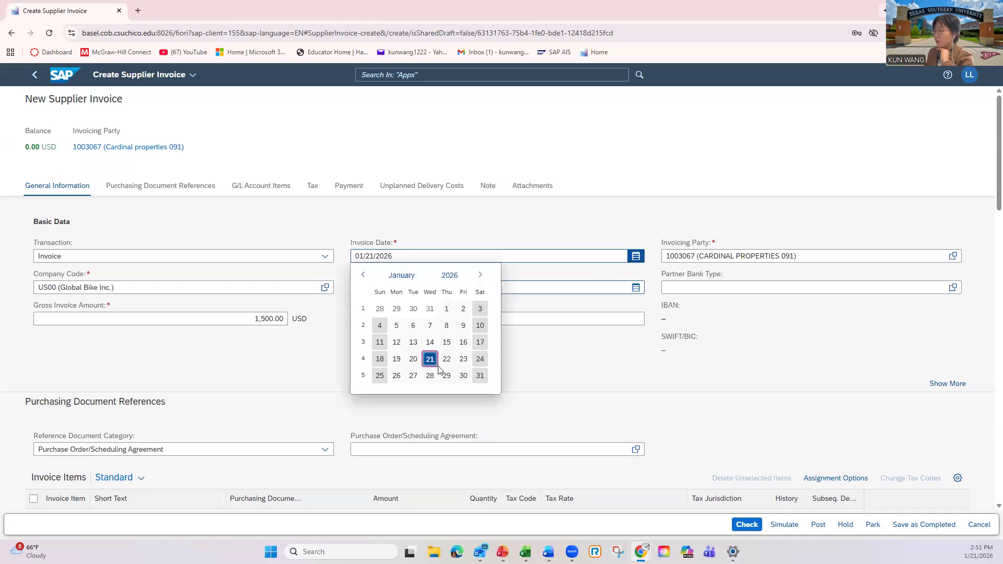
click(430, 359)
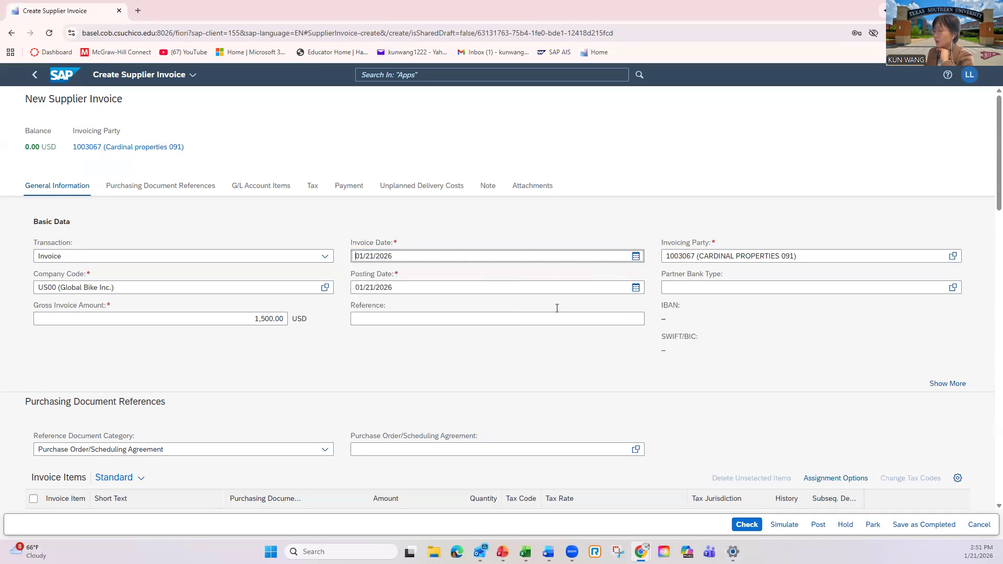
Set the gross invoice amount to 1500 USD.
click(101, 317)
text(1500)
key(Delete)
key(Delete)
key(Delete)
key(Delete)
key(Delete)
key(Delete)
key(Delete)
key(Delete)
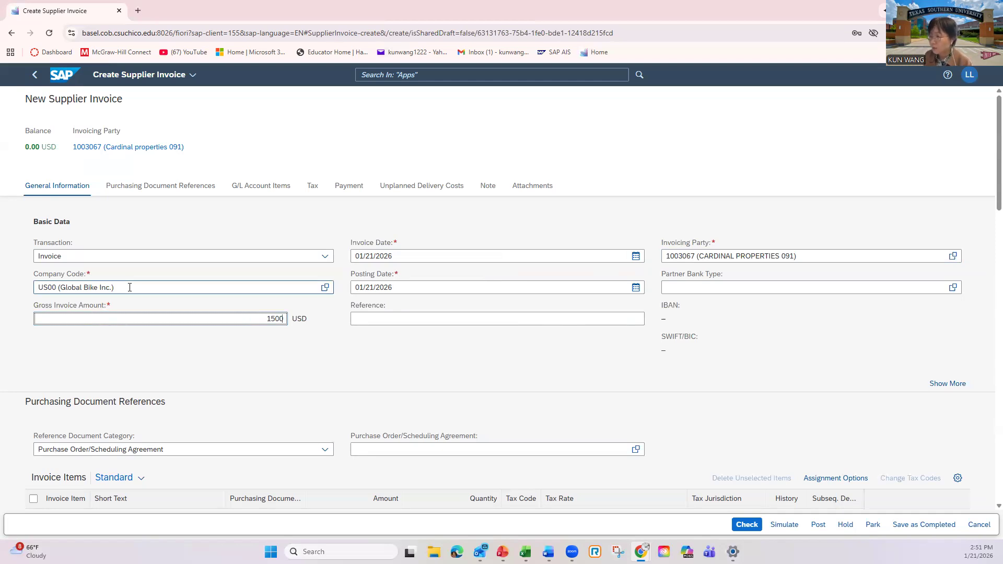
click(262, 343)
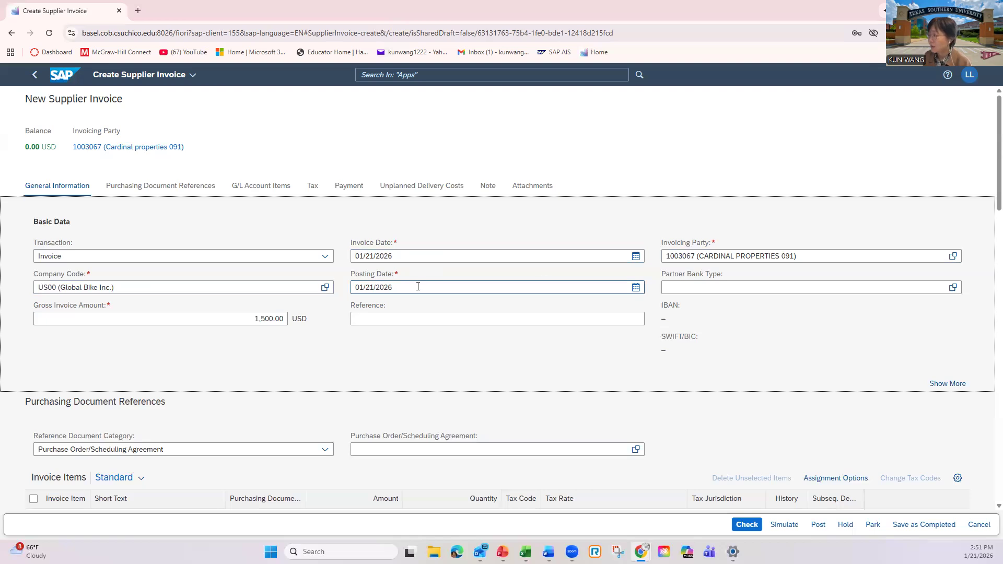
Clear the invoicing party and search the supplier list for 091.
click(809, 256)
key(ctrl+a)
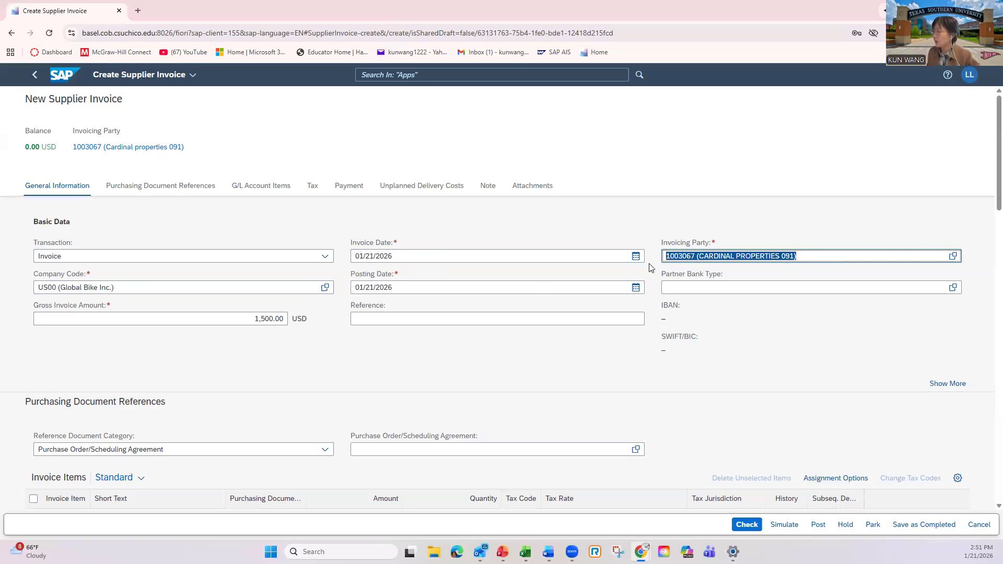
key(BackSpace)
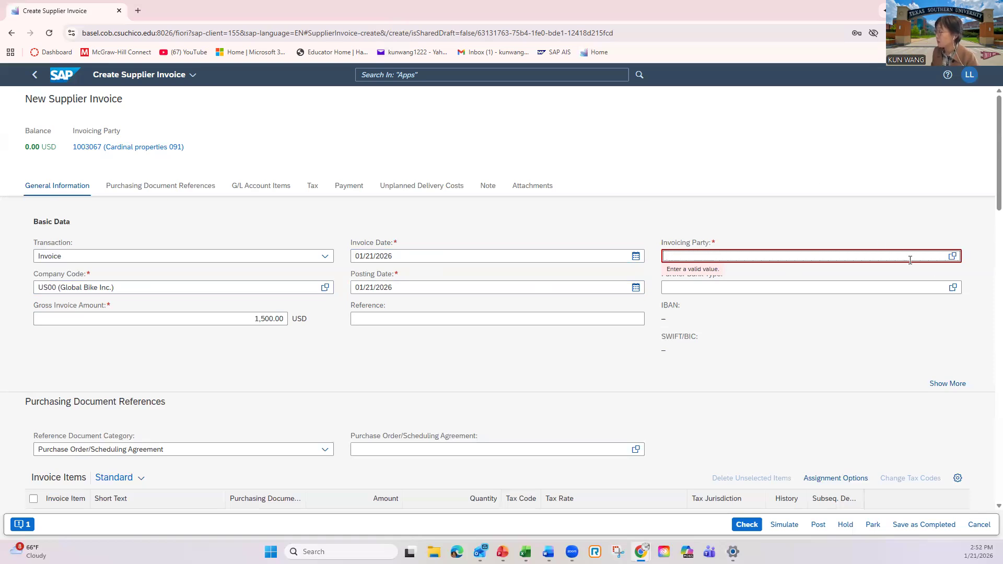
click(953, 256)
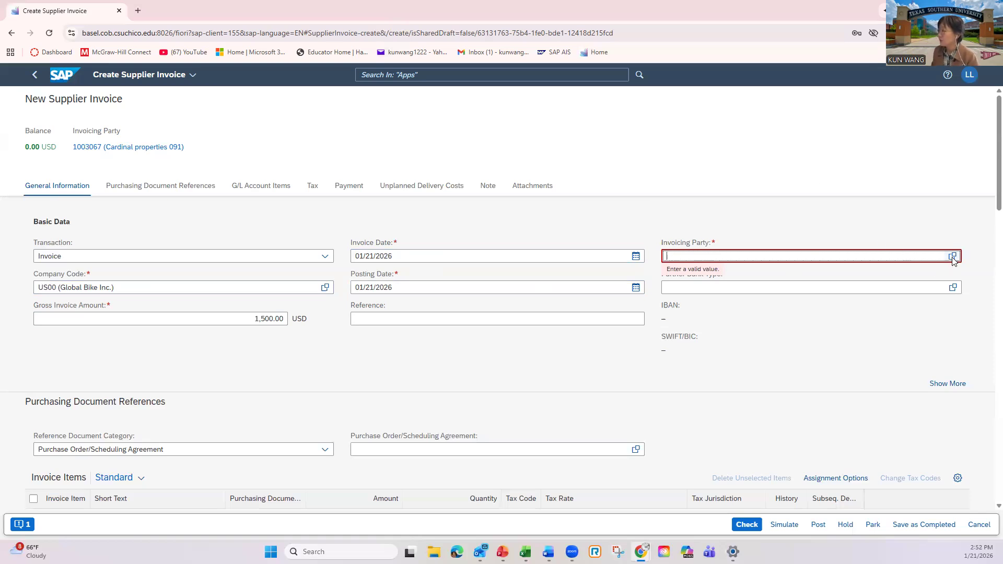
text(091)
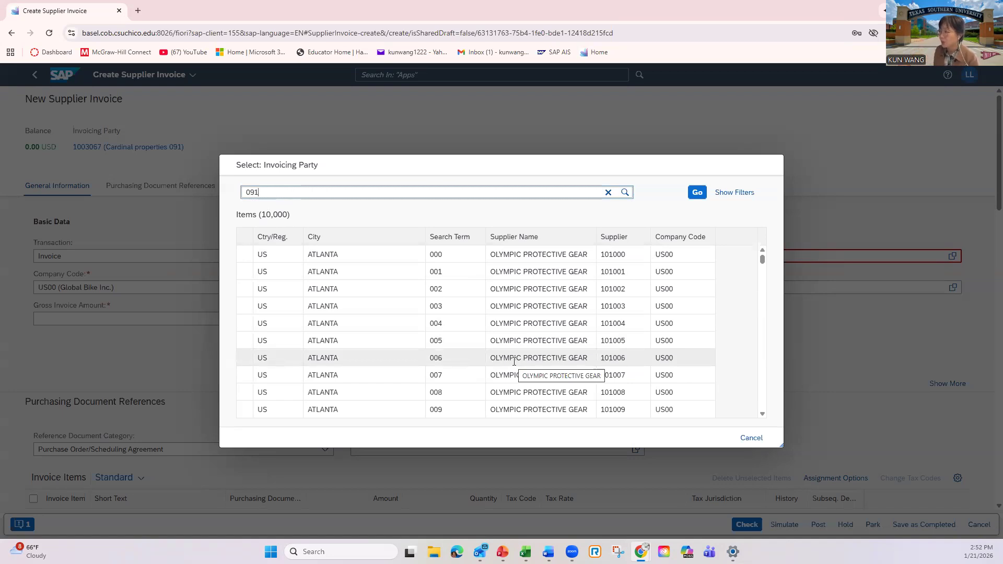
click(698, 194)
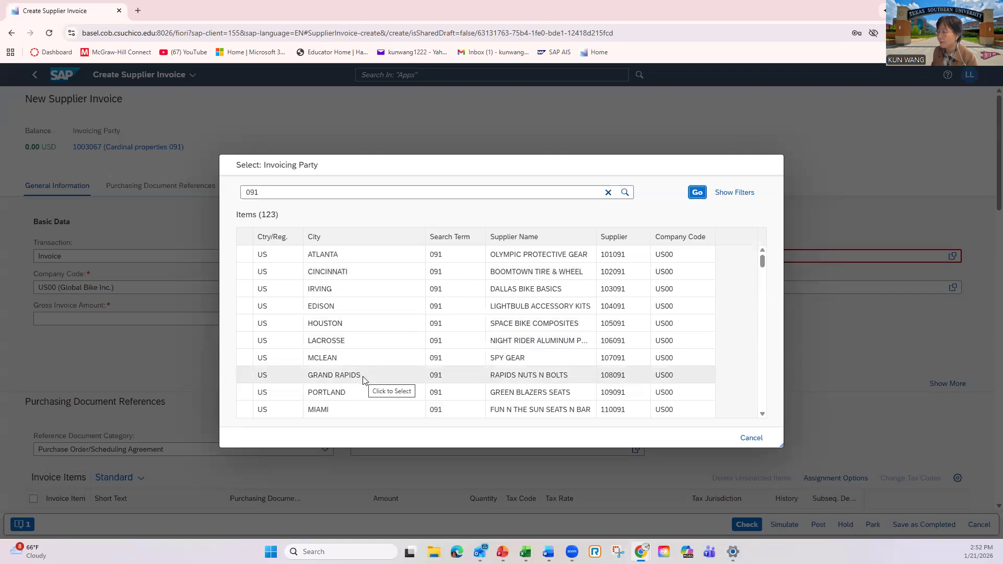
Choose CARDINAL PROPERTIES 091 in Eden Prairie from the supplier search results as the invoicing party.
scroll(611, 373, down, 1)
scroll(611, 372, down, 6)
scroll(611, 373, down, 6)
scroll(611, 373, down, 6)
scroll(611, 373, up, 5)
scroll(610, 365, up, 10)
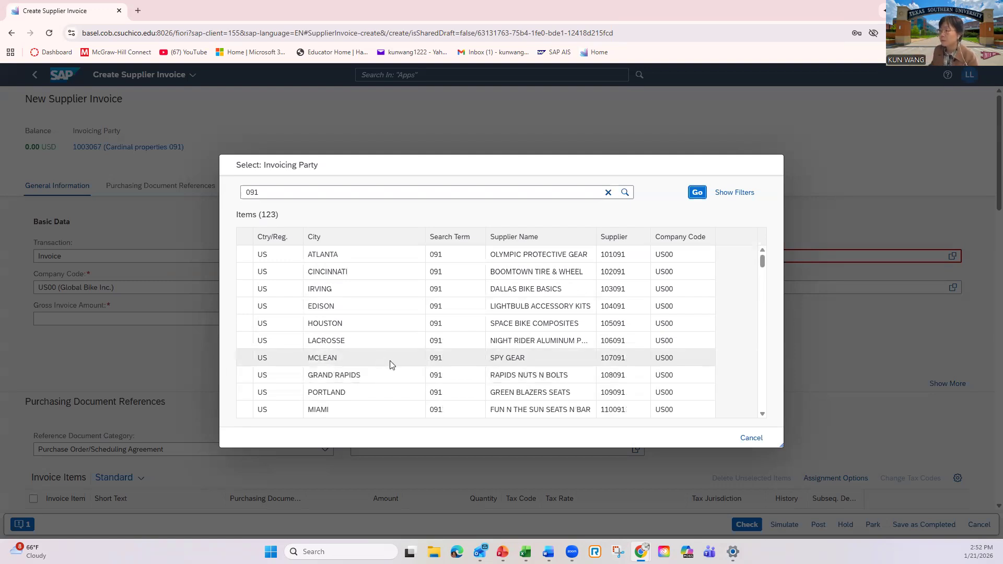
scroll(392, 364, down, 10)
scroll(392, 364, down, 20)
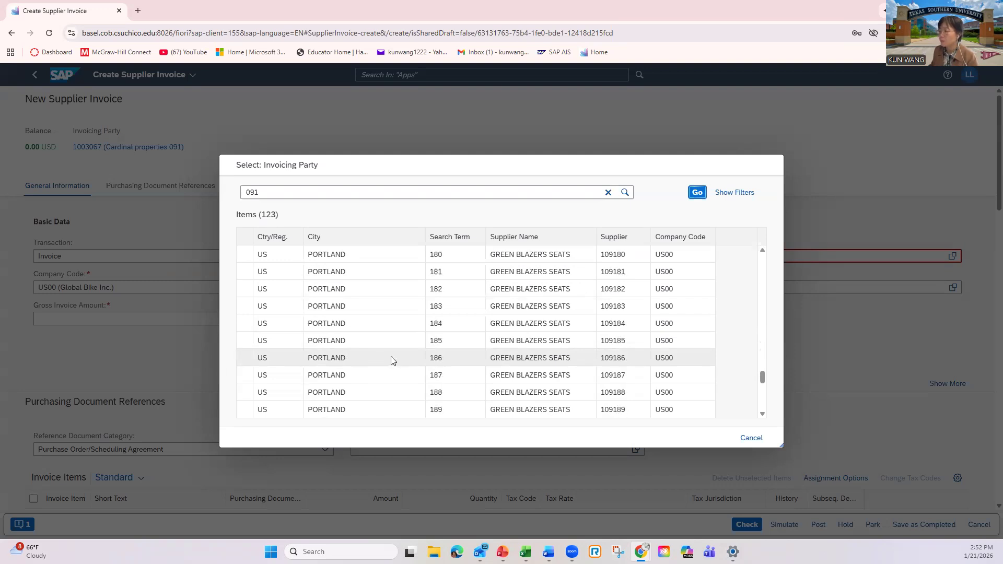
scroll(392, 361, down, 8)
scroll(393, 355, up, 5)
scroll(393, 356, up, 20)
scroll(394, 350, up, 20)
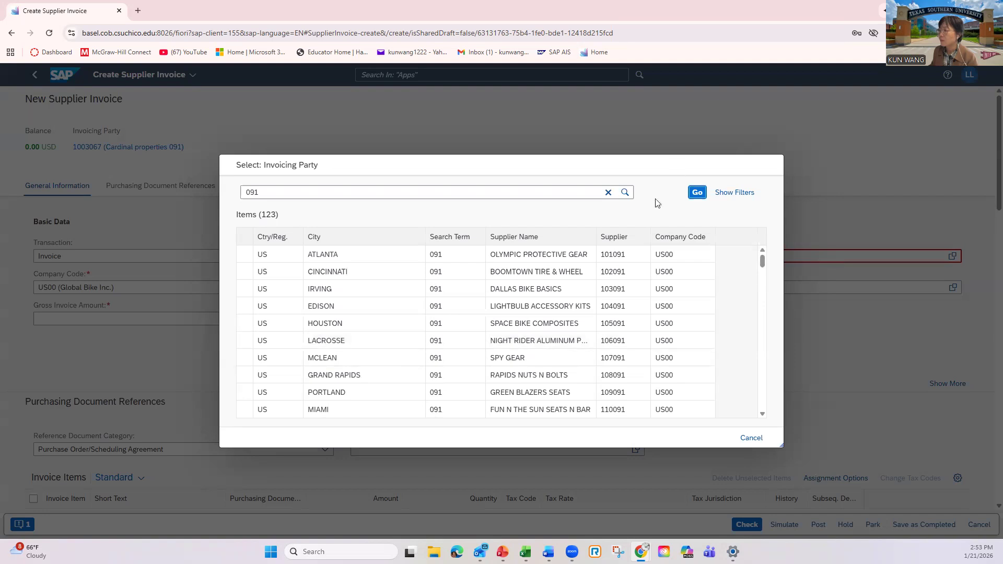
scroll(361, 365, down, 2)
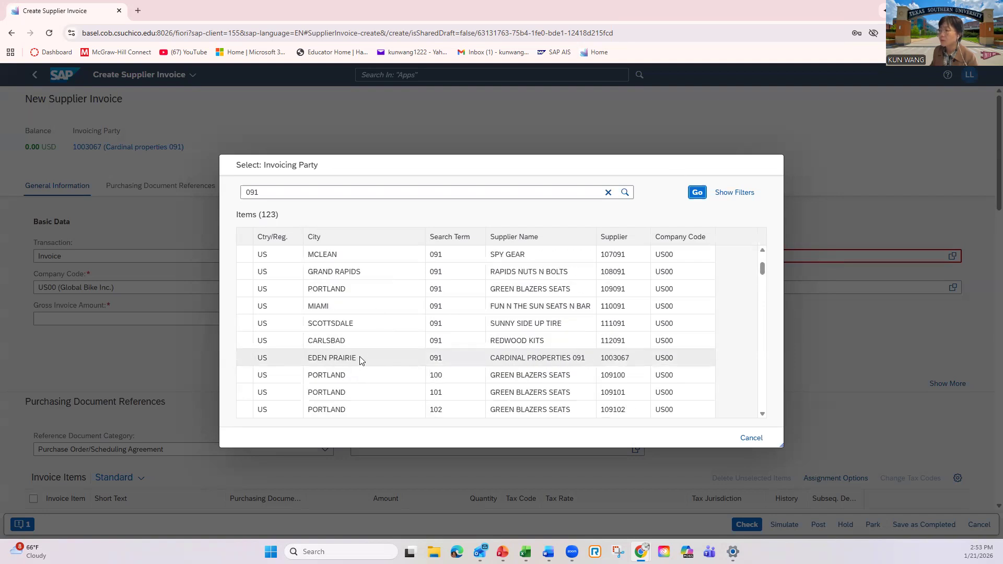
scroll(358, 349, up, 2)
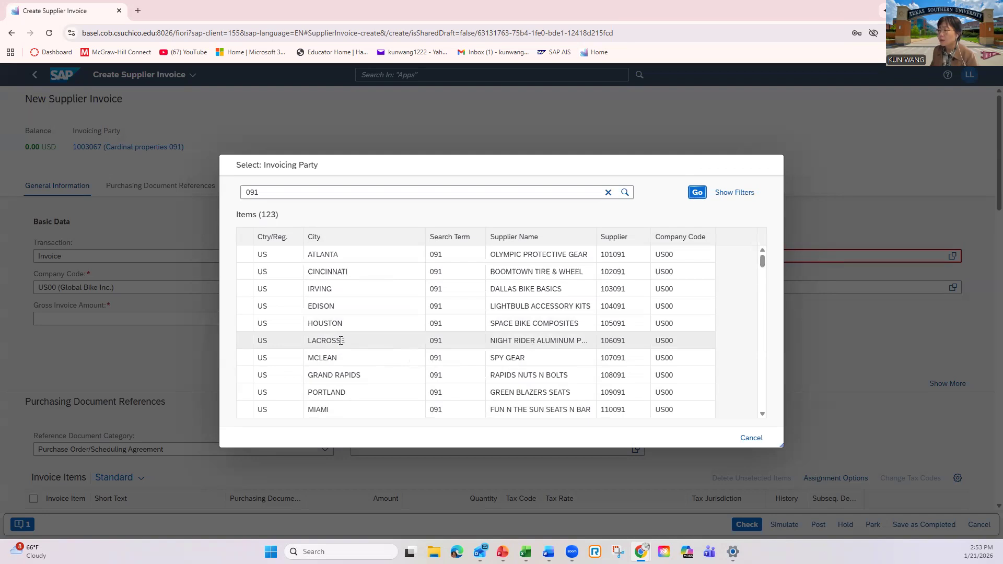
scroll(341, 340, down, 2)
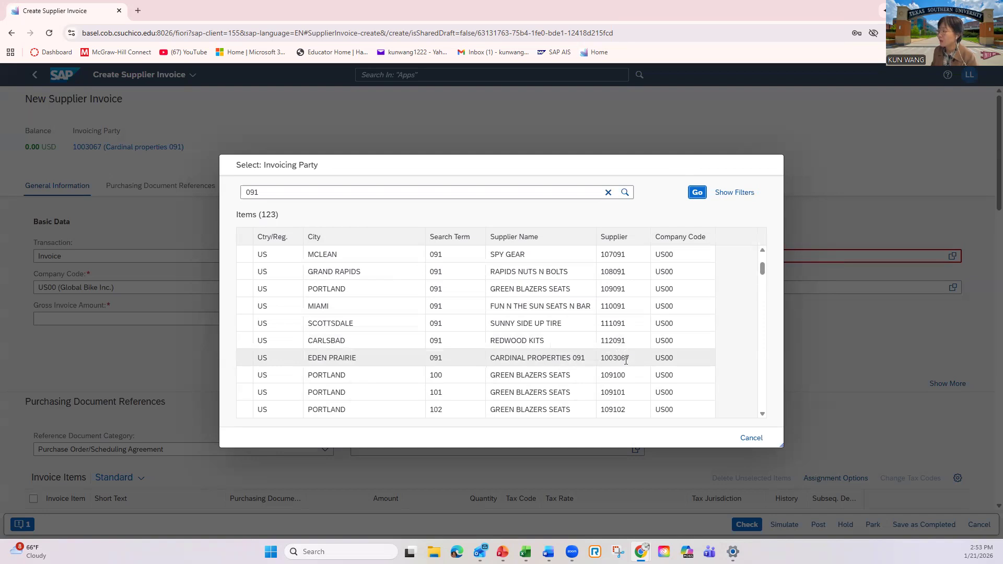
click(564, 358)
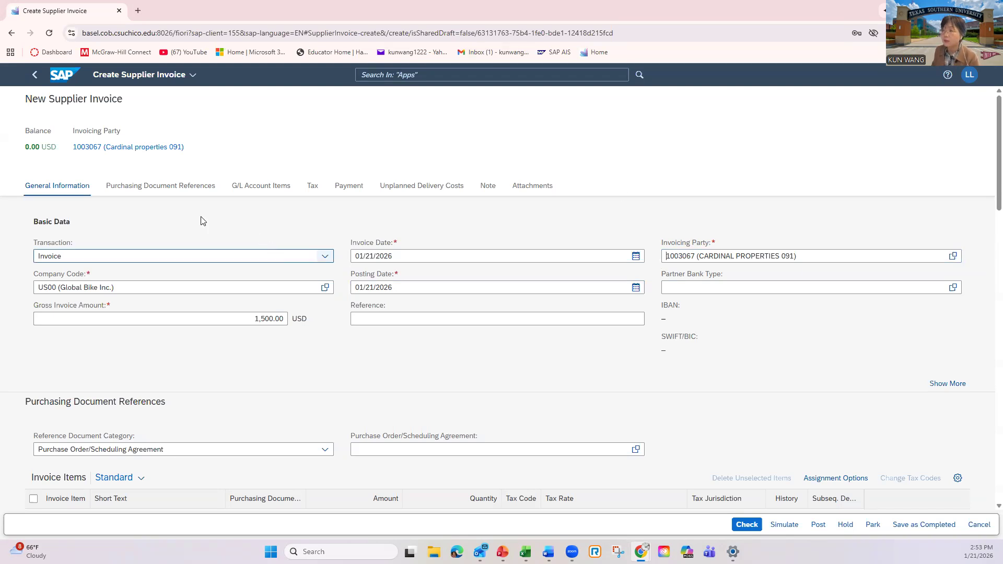
Clear the amount of the G/L account item and reassign its G/L account to Rent expense 091.
click(259, 192)
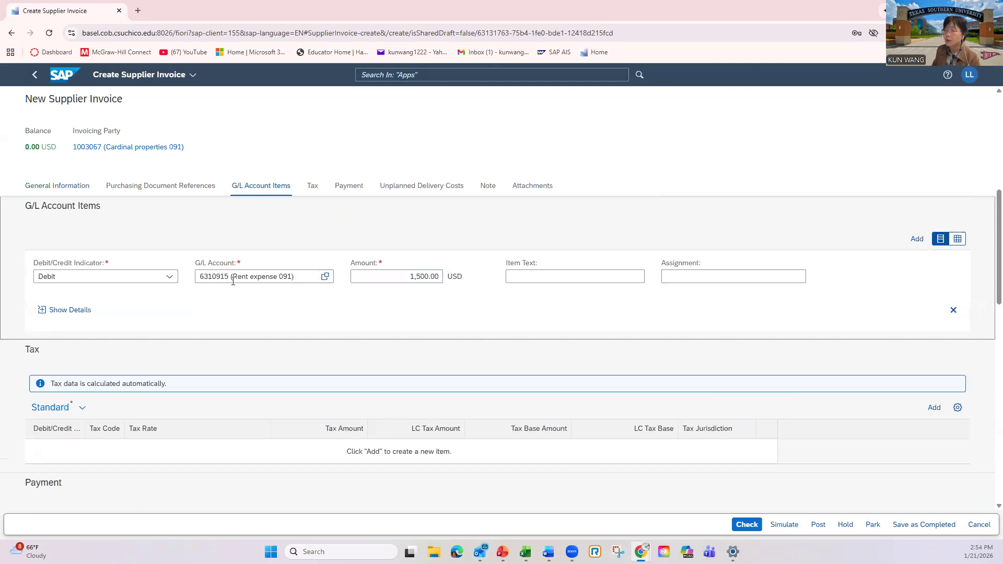
drag(295, 278, 168, 275)
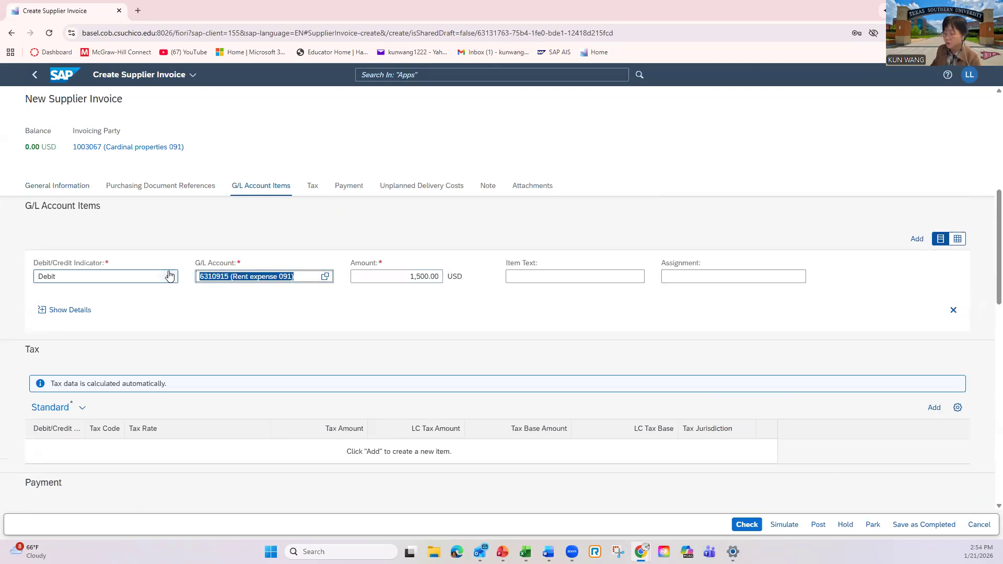
key(BackSpace)
key(Tab)
key(BackSpace)
click(306, 307)
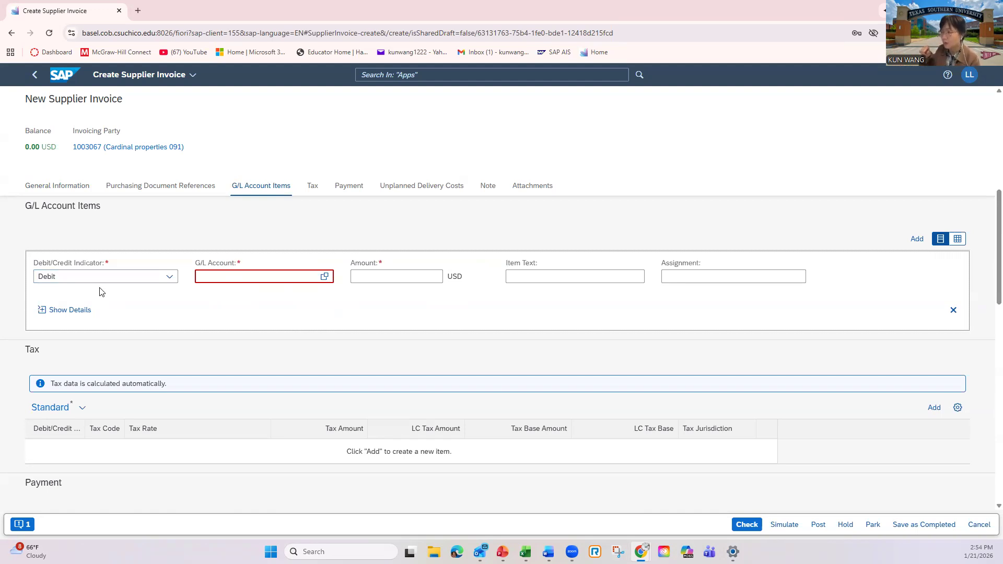
click(214, 277)
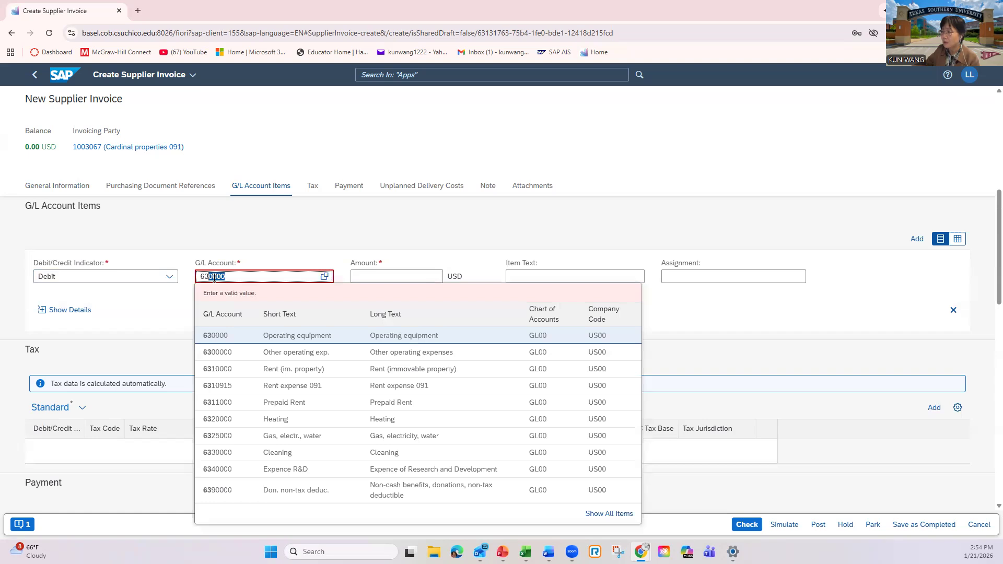
click(287, 386)
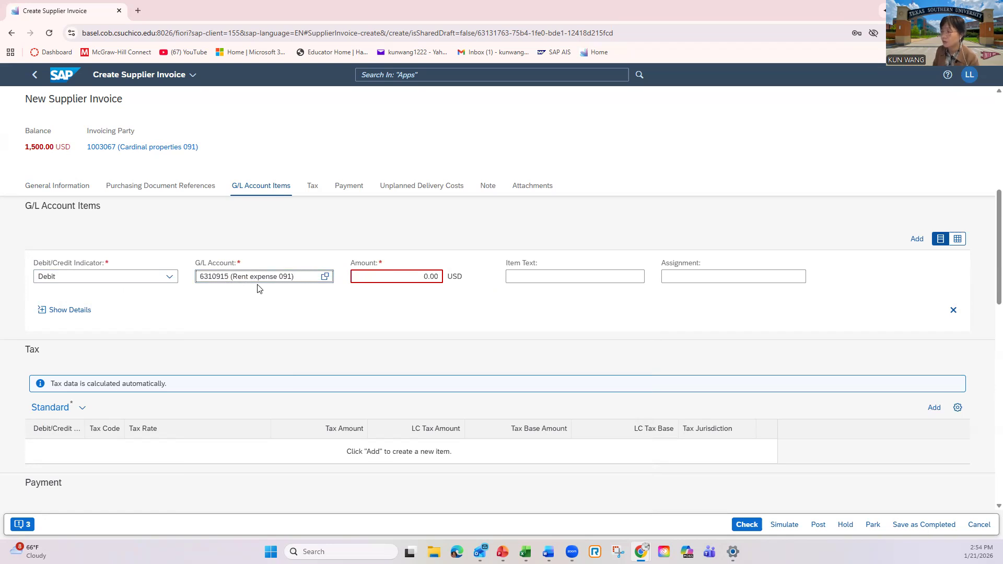
Set the debit amount of the rent expense item to 1500 USD and run the invoice check.
click(420, 277)
text(1500)
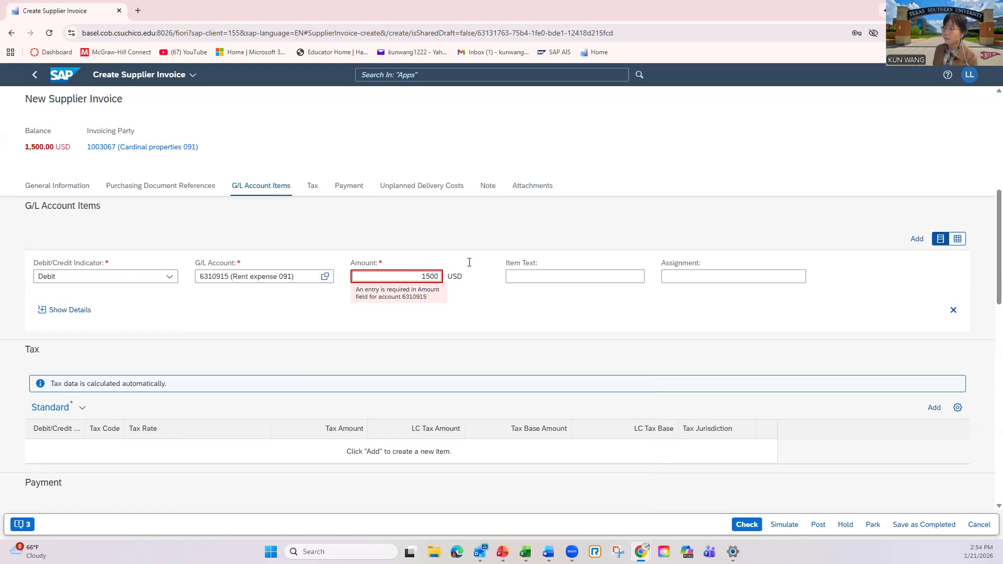
click(505, 318)
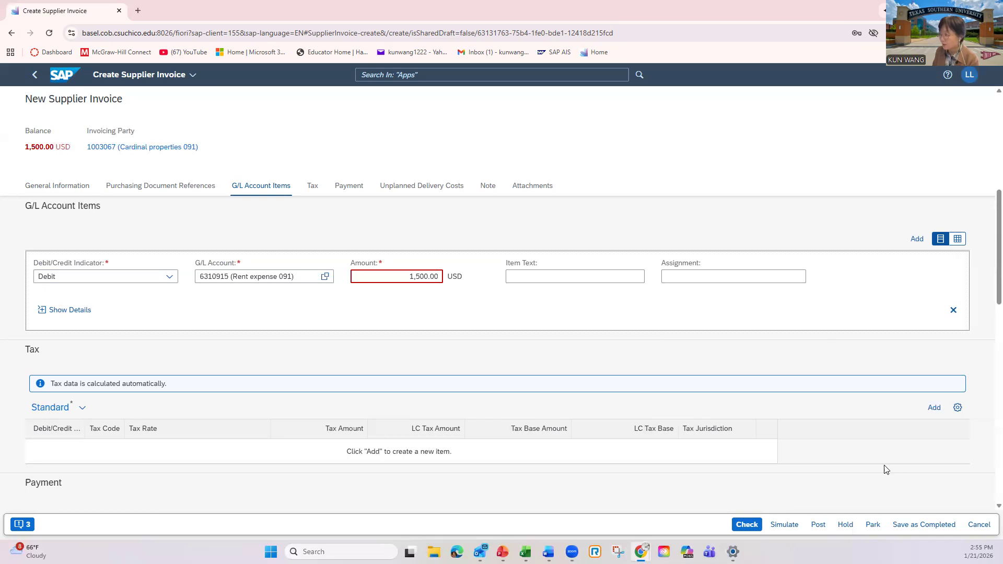
click(748, 525)
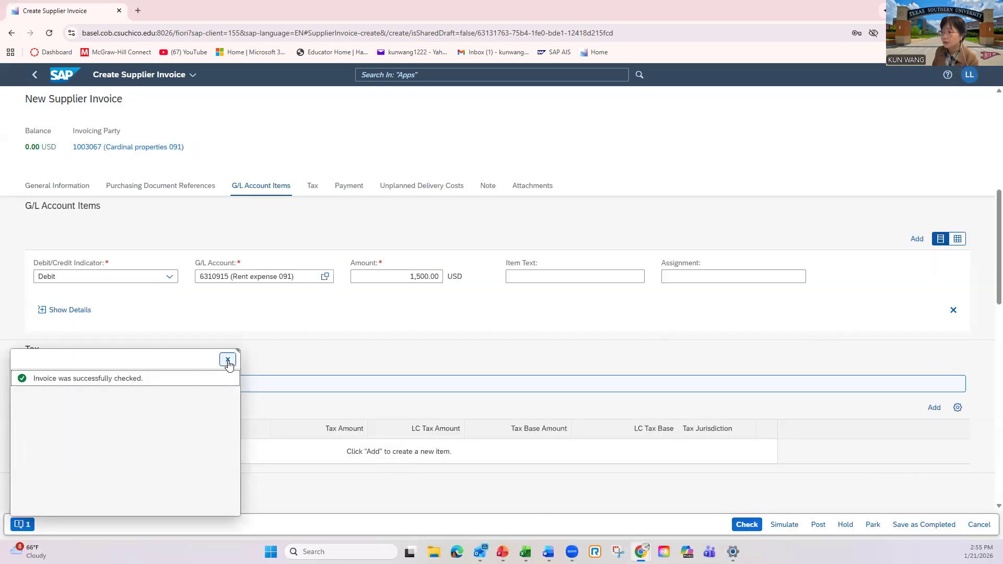
click(227, 361)
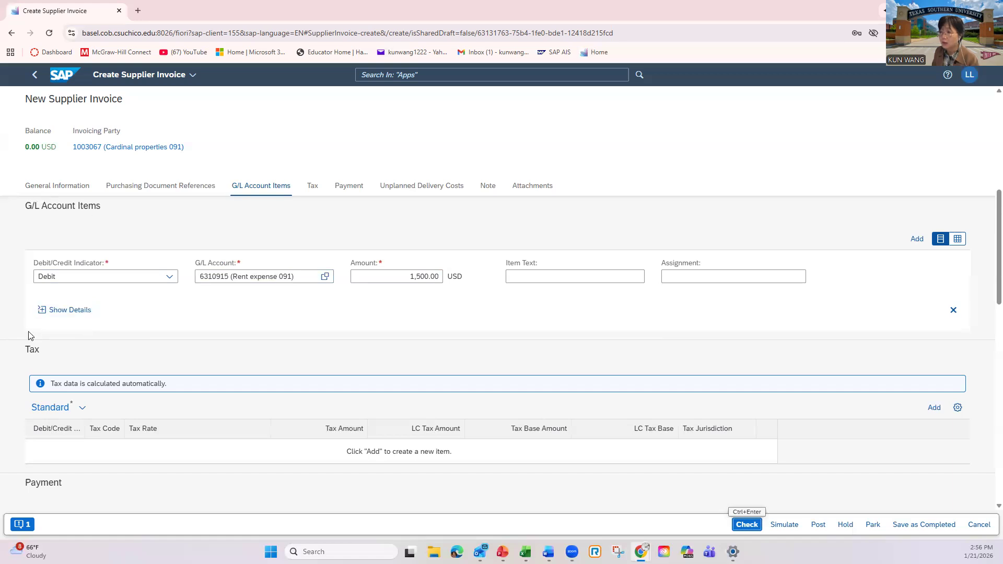
Re-enter cost center NAAD1000 (Admin Costs) in the account assignment details of the rent expense item.
click(39, 312)
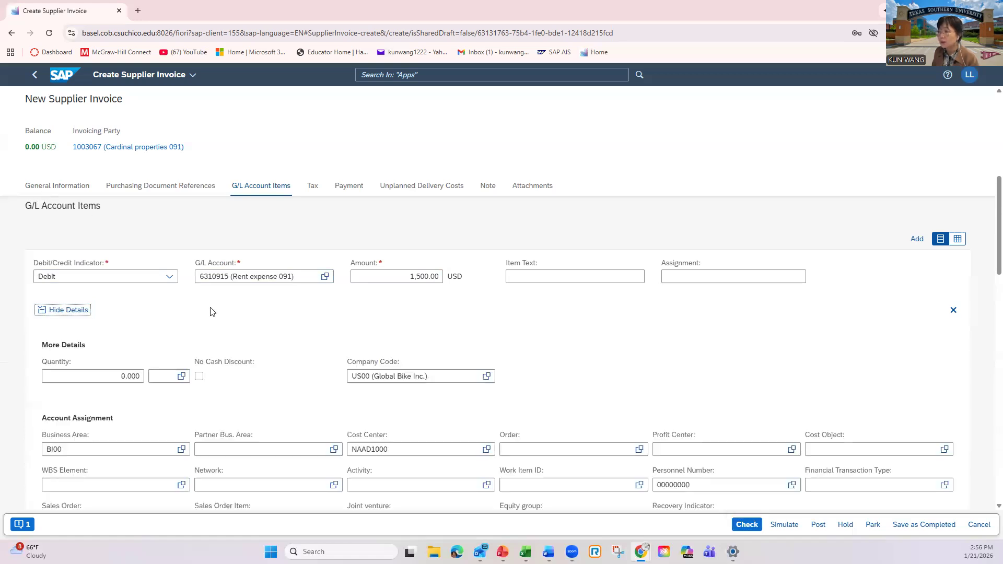
scroll(418, 415, down, 1)
drag(446, 397, 348, 397)
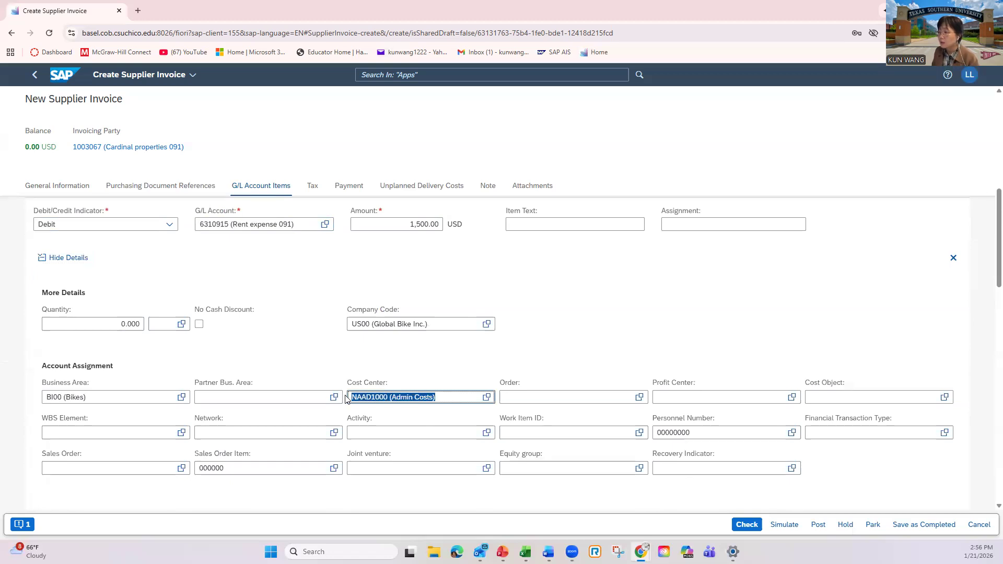
key(BackSpace)
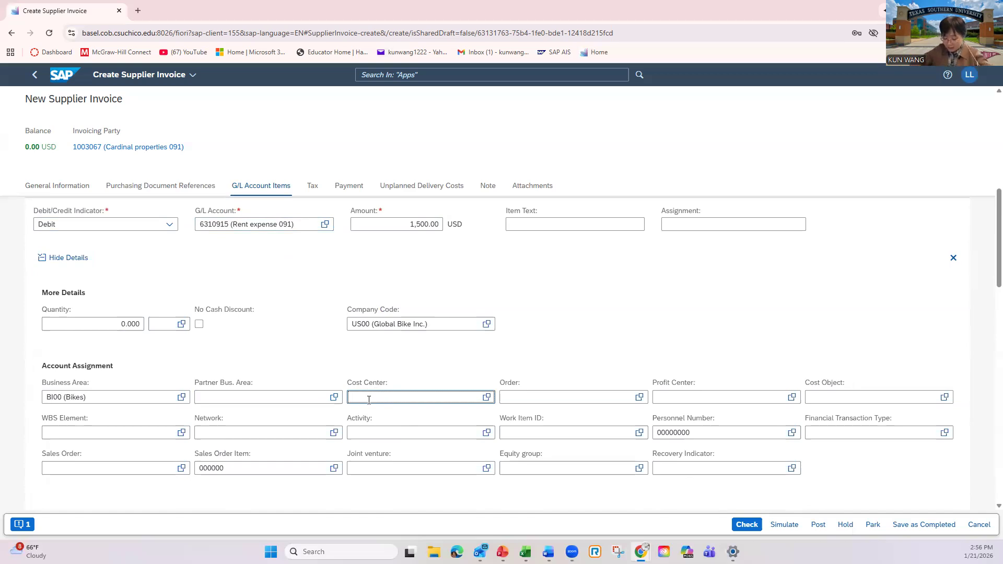
text(a)
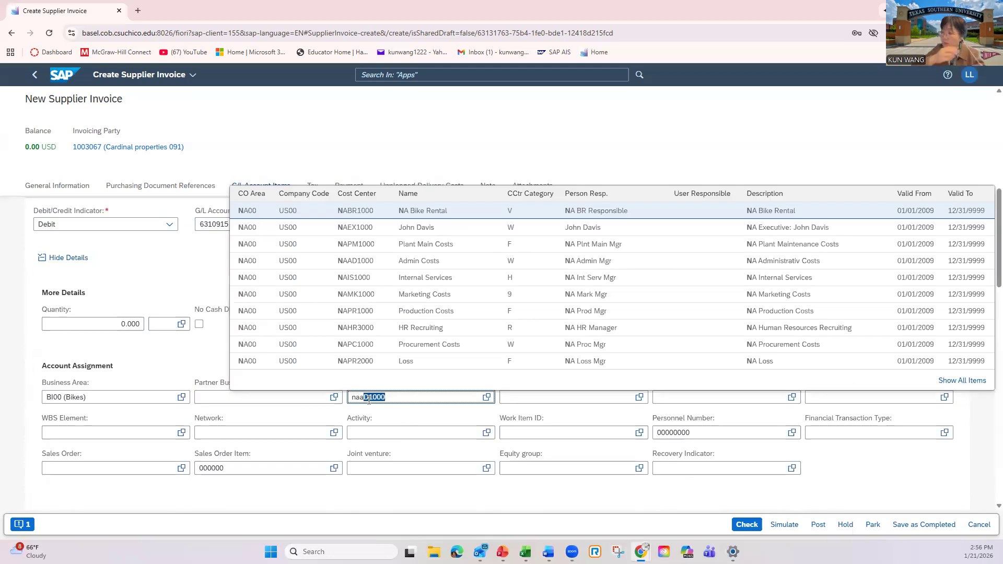
text(d)
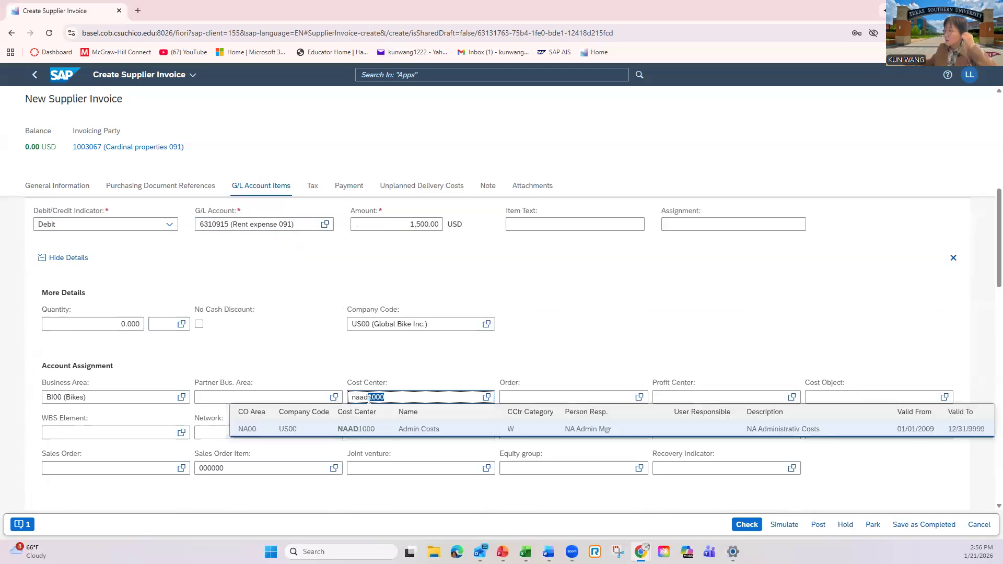
click(376, 432)
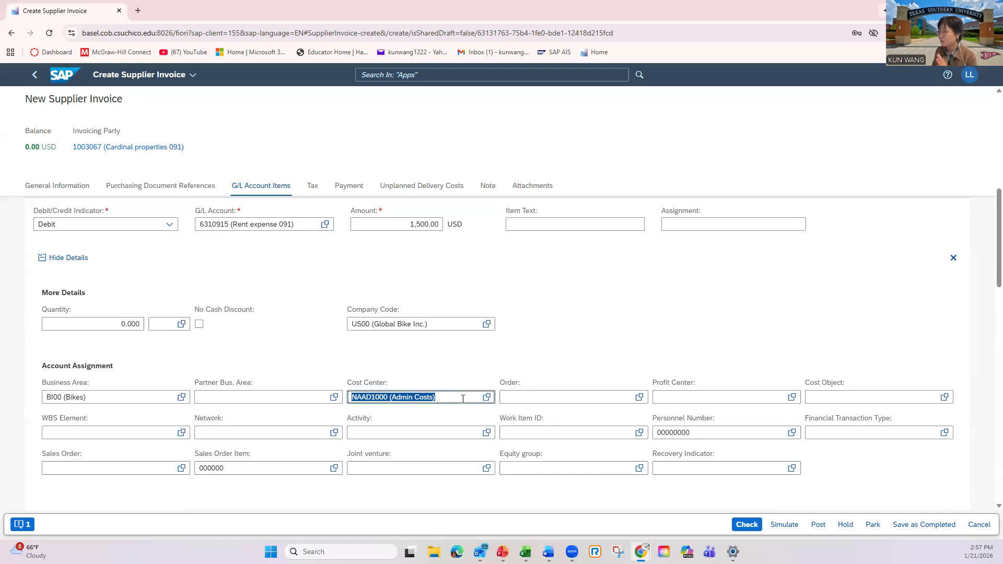
Check the supplier invoice for errors, dismiss the check message and simulate its posting.
click(746, 525)
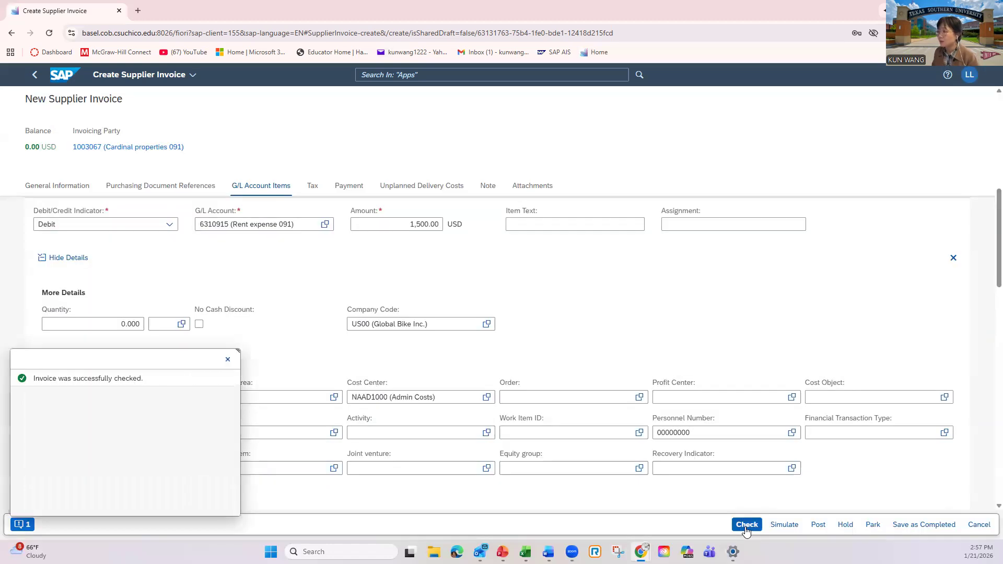
click(228, 359)
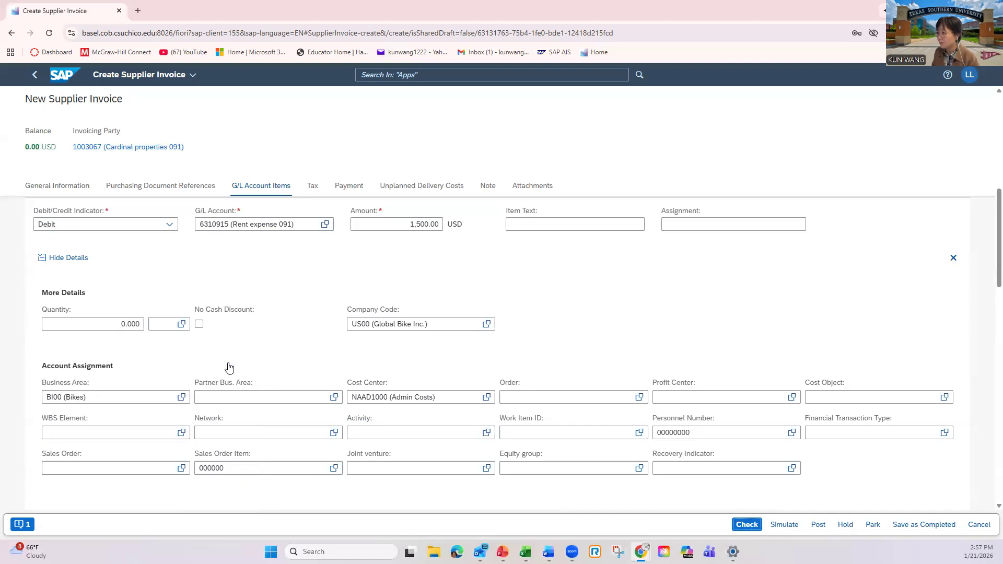
click(785, 526)
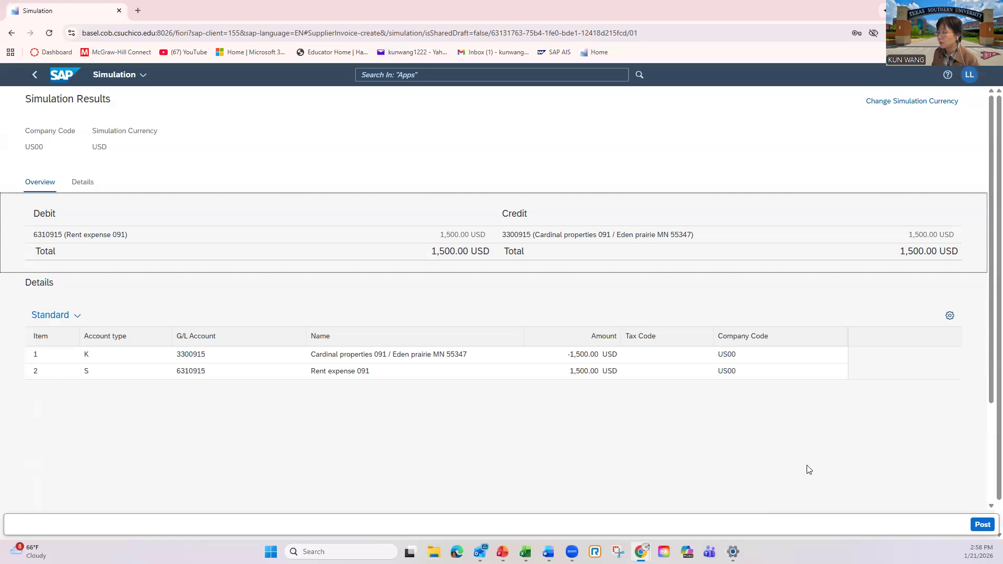
Post the simulated supplier invoice and decline creating another one.
click(982, 526)
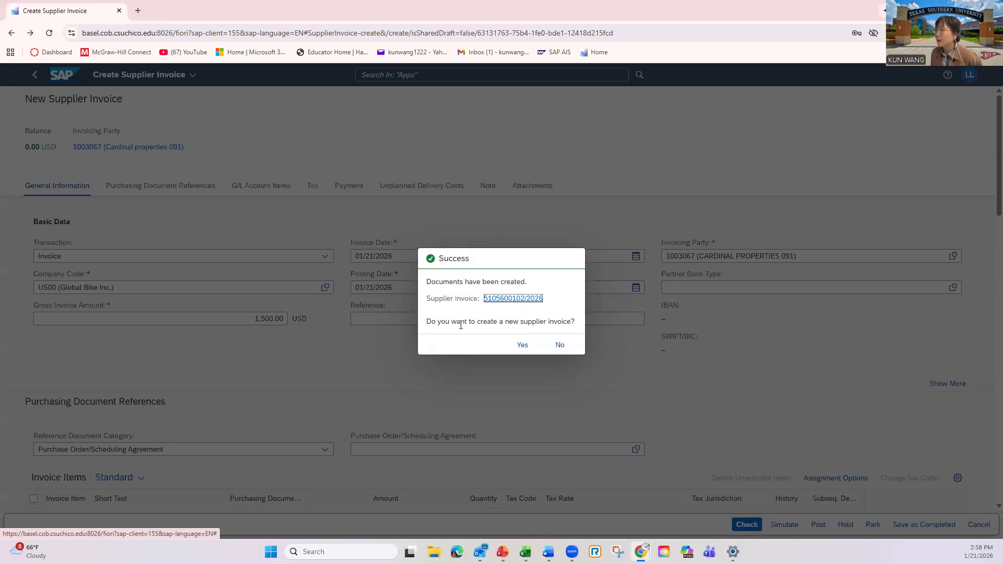
click(562, 347)
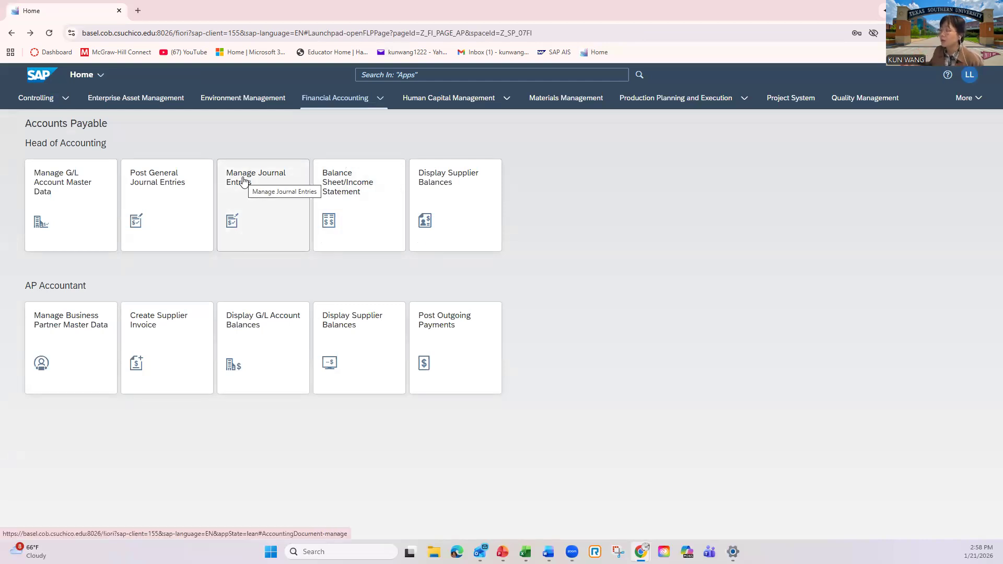
Review the posted invoice among the 2026 journal entries in Manage Journal Entries and return to the Accounts Payable home page.
click(245, 181)
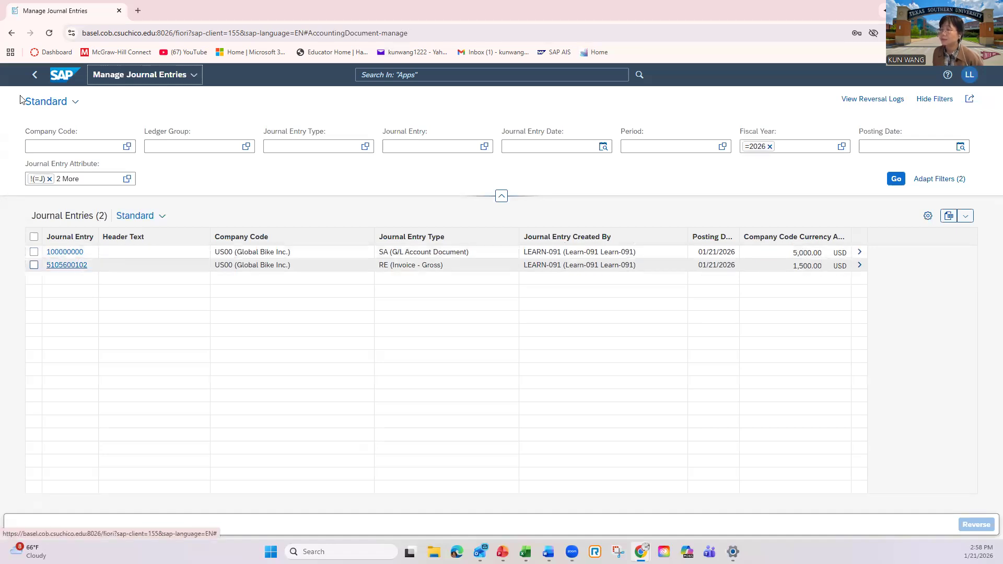
click(38, 78)
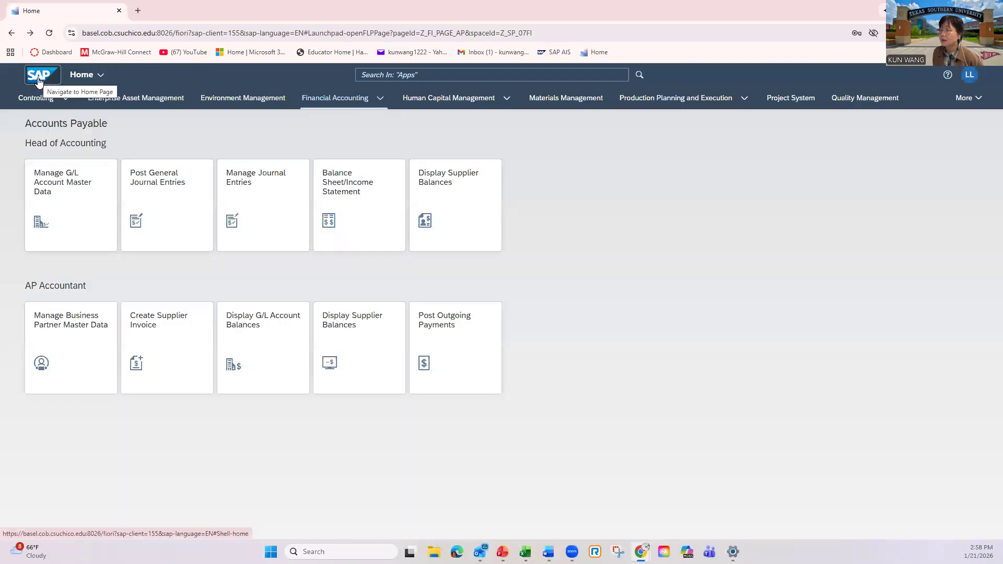